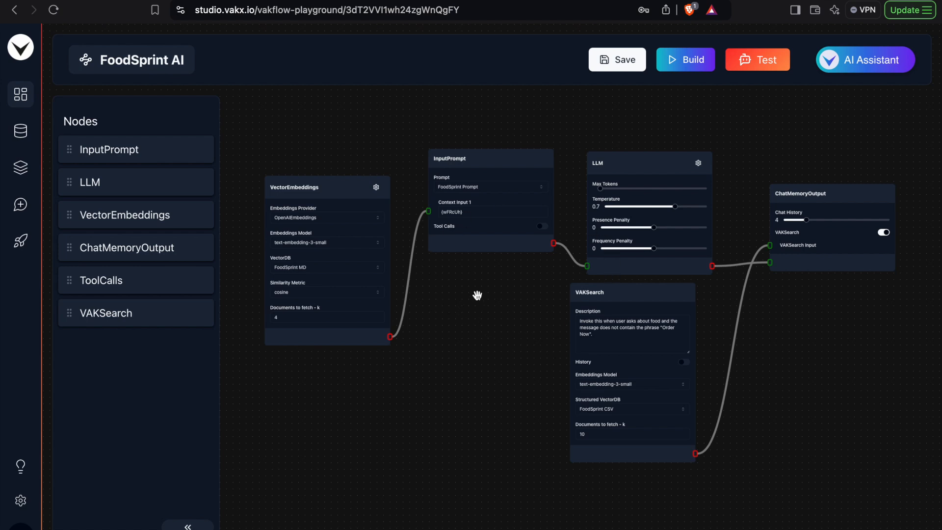
- Add a ToolCalls node below VectorEmbeddings, connect it to InputPrompt with Tool Calls enabled, and space the two nodes apart
drag(343, 197, 329, 151)
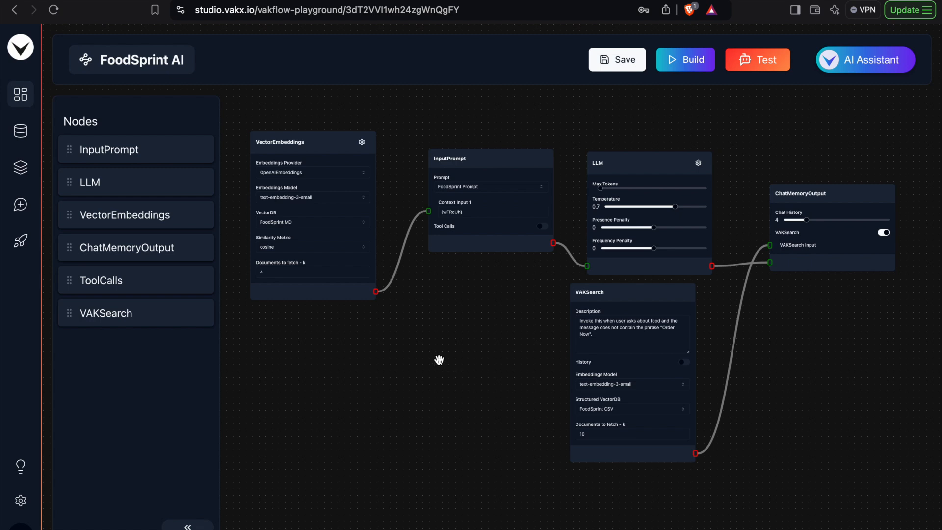
drag(156, 284, 287, 324)
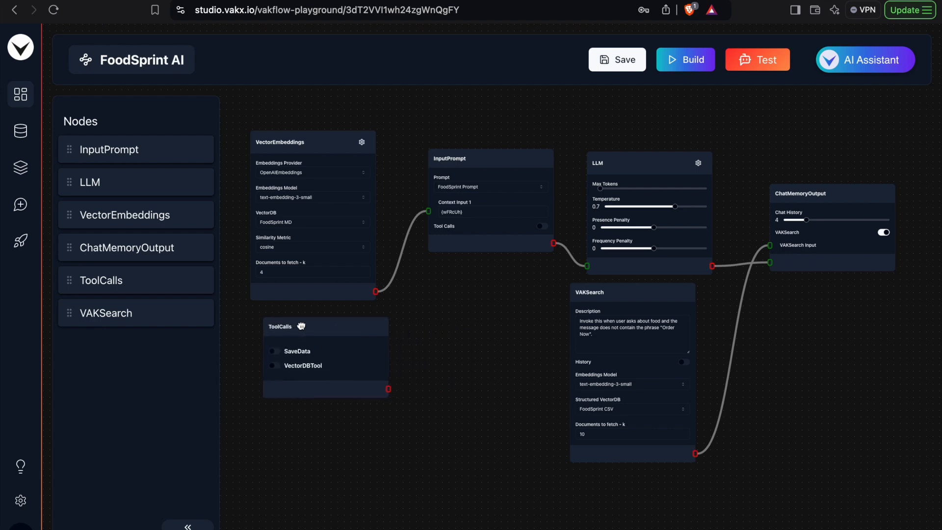
click(541, 228)
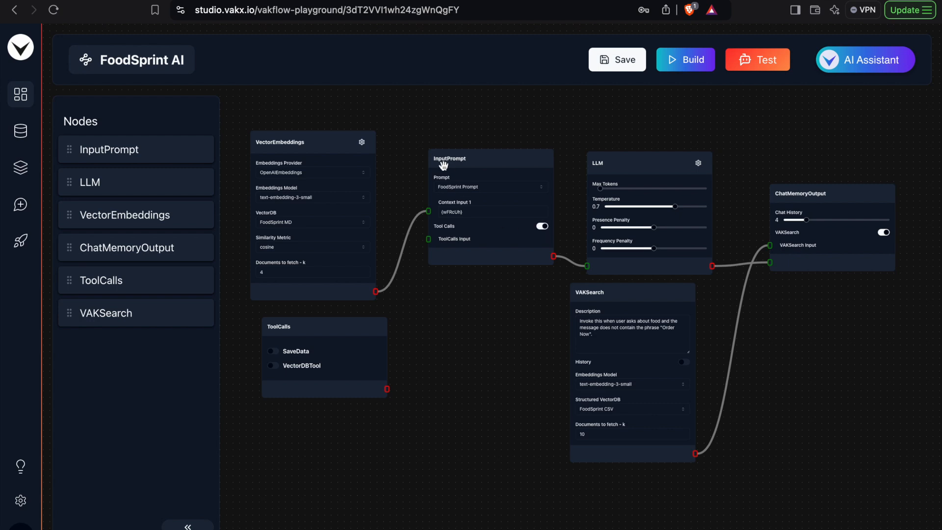
drag(386, 389, 427, 241)
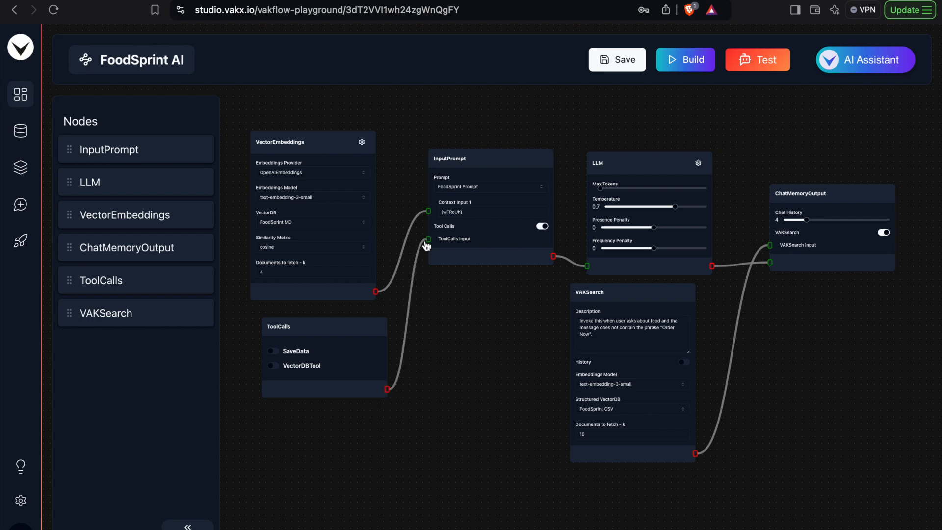
drag(330, 138, 350, 114)
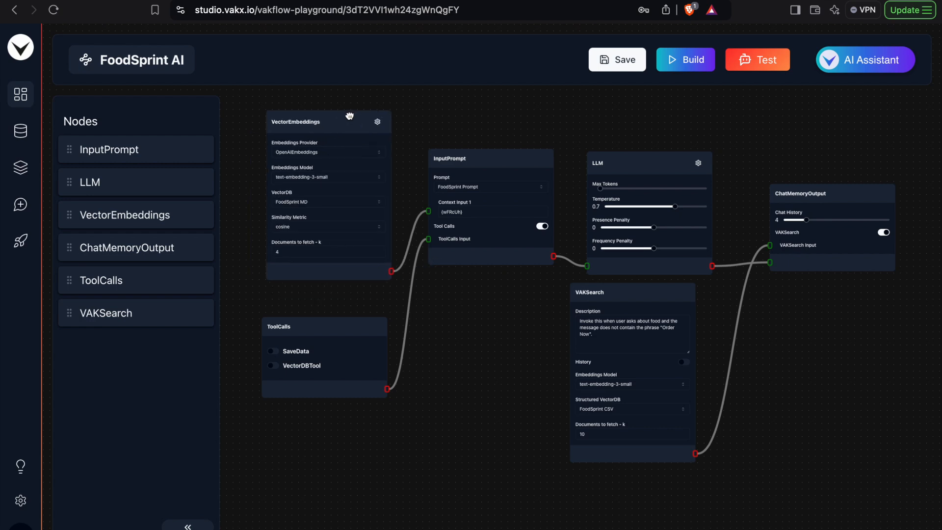
drag(339, 336, 325, 320)
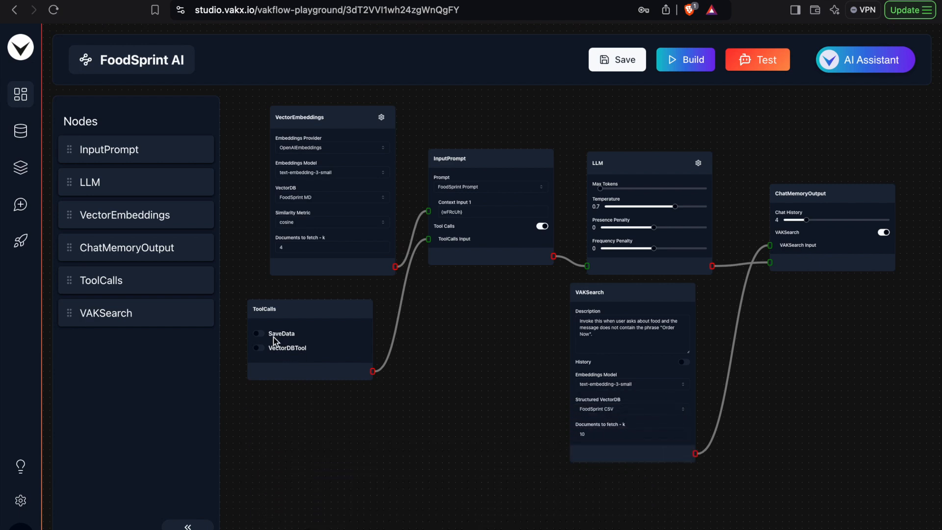
- Enable SaveData in the ToolCalls node and open its configuration
click(258, 334)
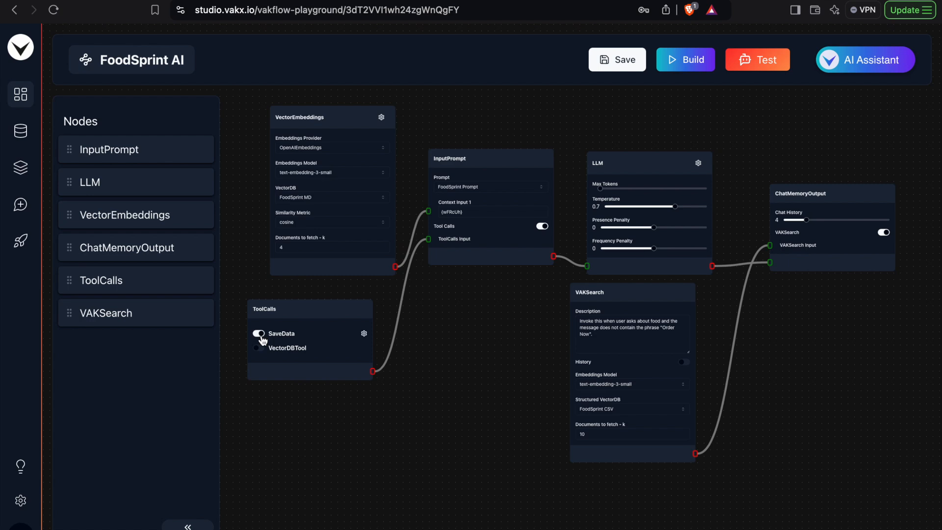
click(364, 335)
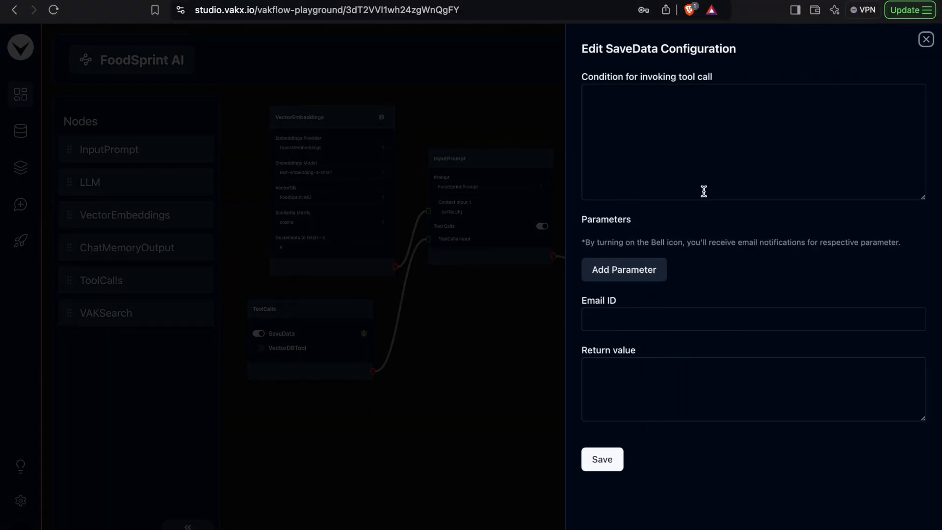
click(431, 252)
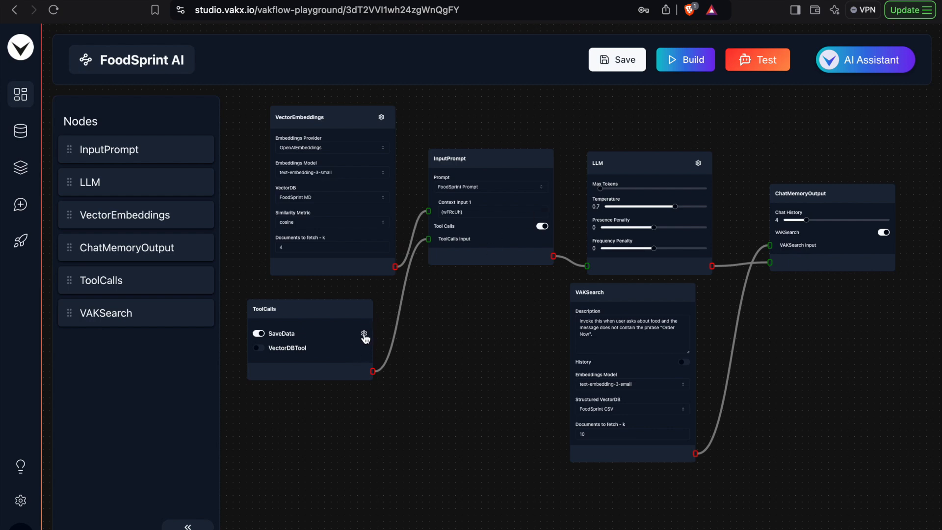
click(364, 334)
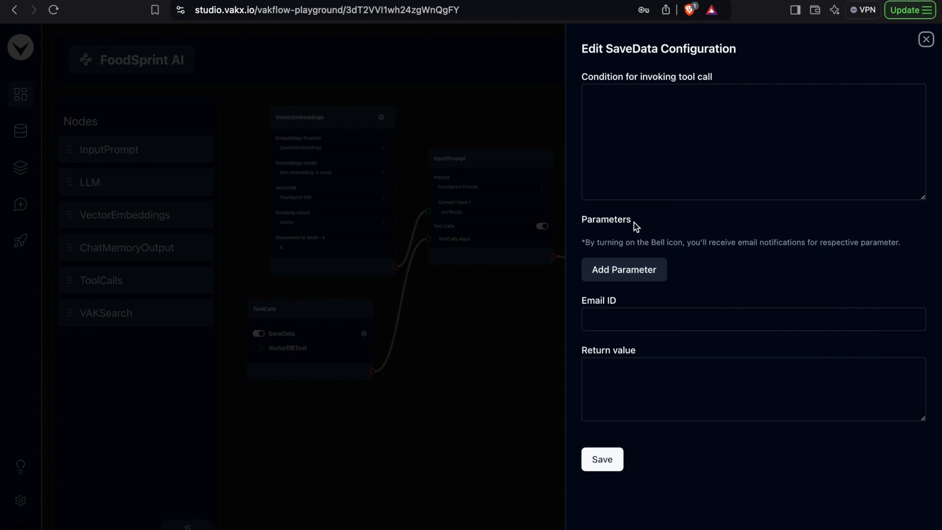
- Copy the tool call condition from Step 9 of the VAKSchool AI agent tutorial into SaveData's condition for invoking the tool call
click(641, 113)
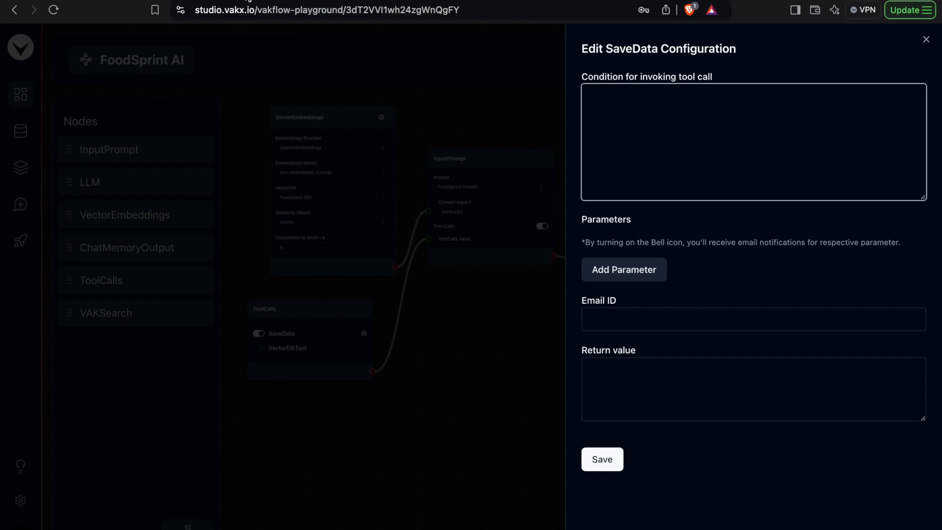
click(247, 0)
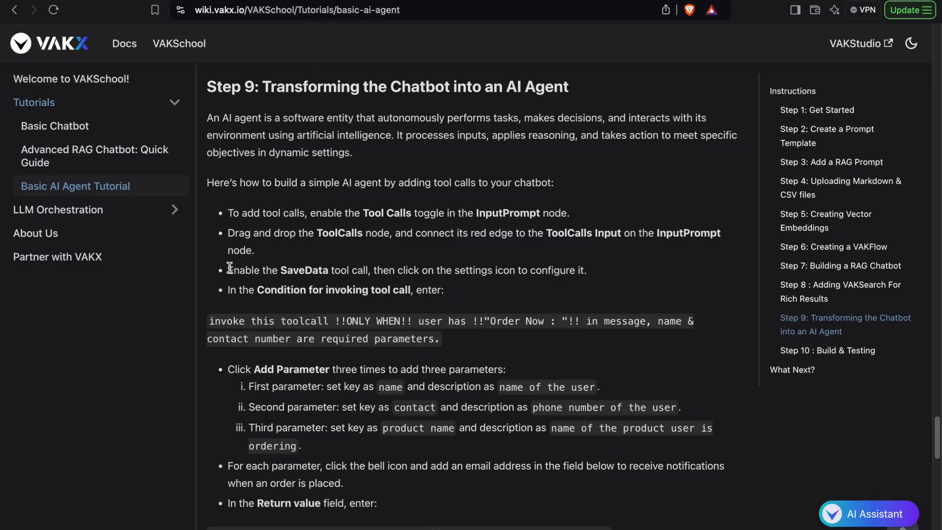
drag(209, 321, 442, 339)
key(super+c)
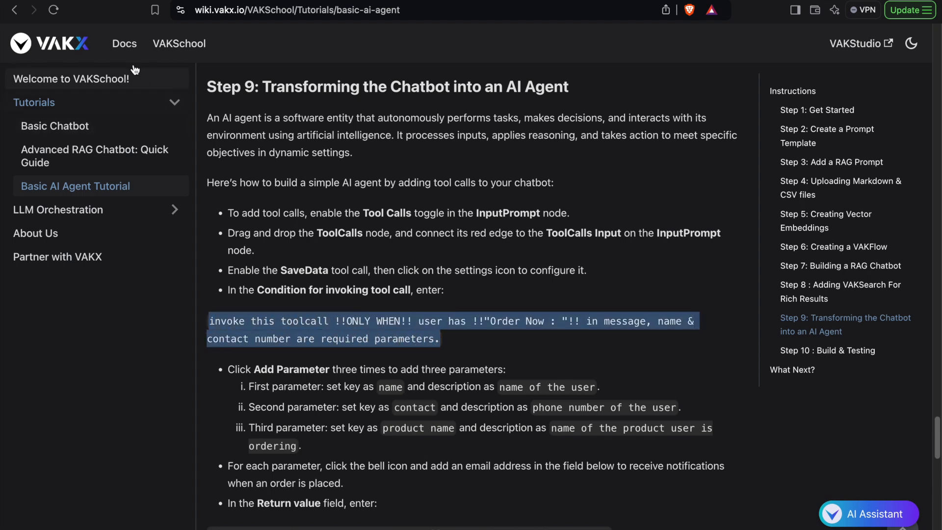
click(109, 1)
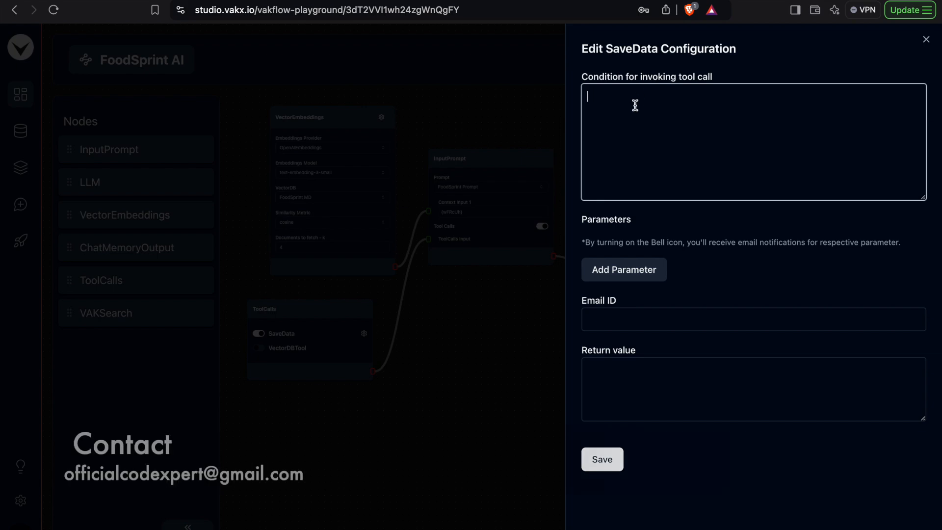
key(super+v)
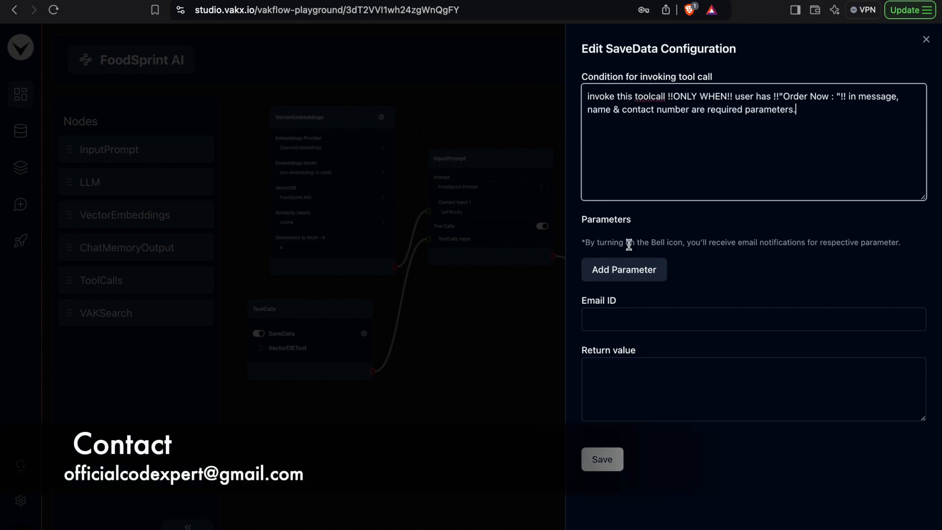
- Add three blank parameters to the SaveData configuration
click(633, 273)
click(634, 303)
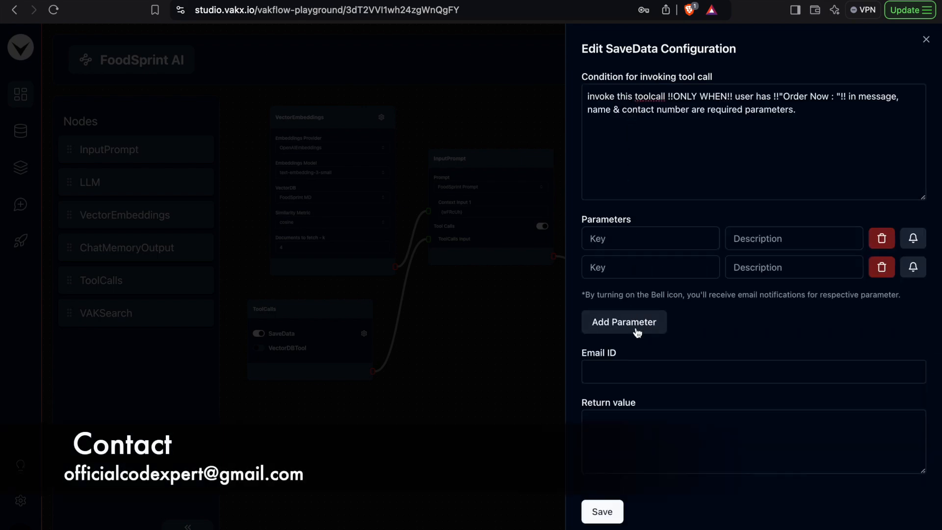
click(636, 329)
- Copy "name" from the tutorial page and use it as the first parameter's key
click(242, 0)
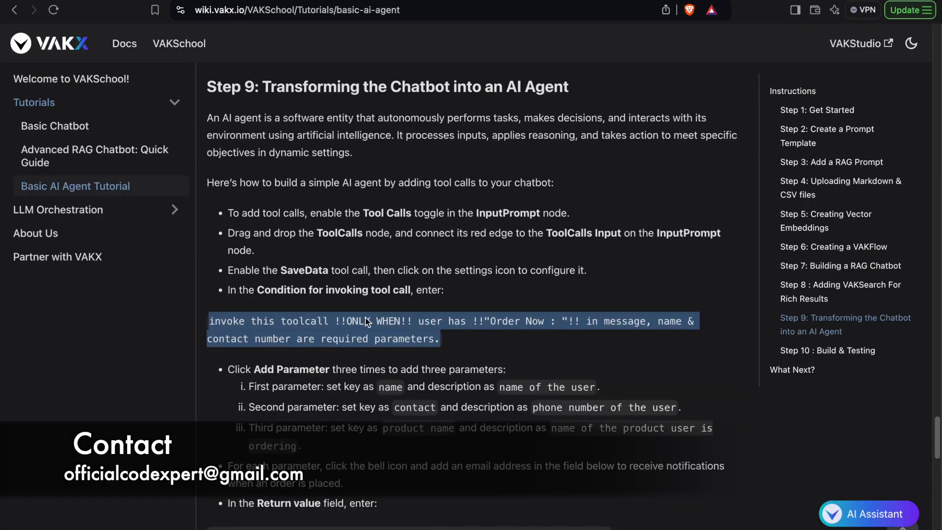
scroll(363, 305, down, 2)
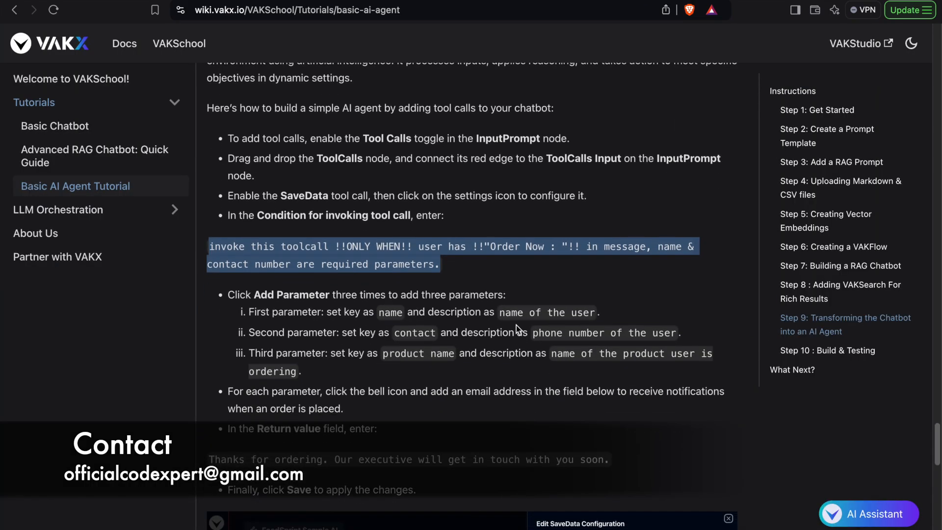
double_click(391, 313)
key(super+c)
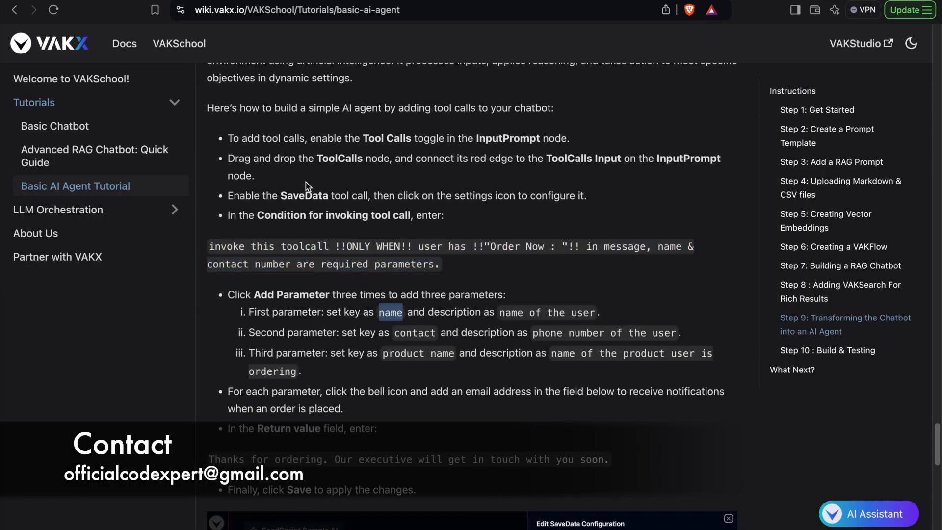
click(167, 0)
click(617, 238)
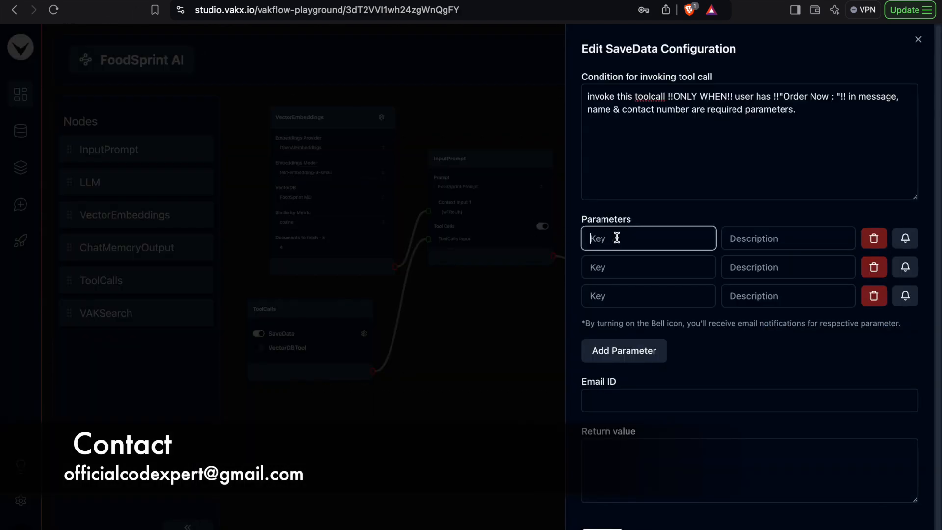
key(super+v)
- Copy "name of the user" from the tutorial page into the first parameter's description
click(247, 2)
drag(499, 314, 600, 317)
key(super+c)
click(111, 3)
click(731, 244)
key(super+v)
- Set the second parameter's key to "contact" and its description to "contact of the user"
click(654, 273)
text(conta)
key(Tab)
click(627, 265)
text(t)
click(750, 270)
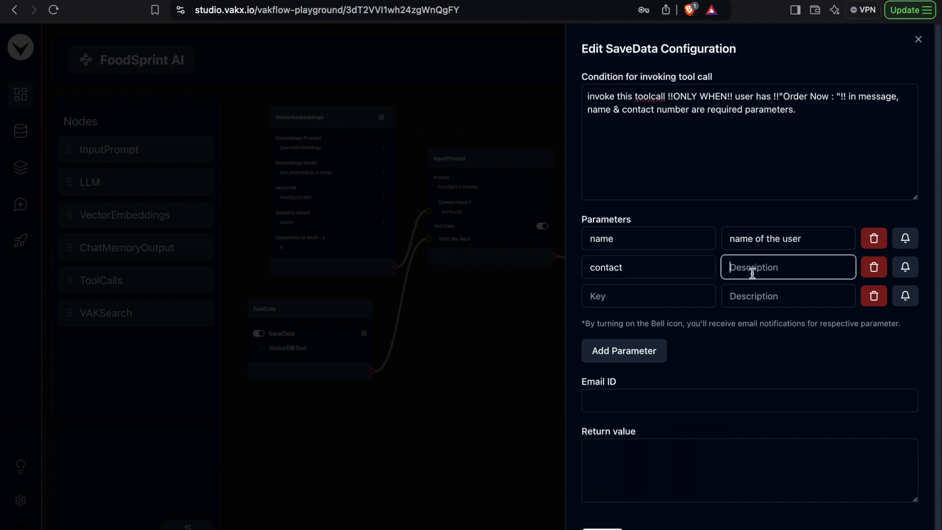
text(contact of the user)
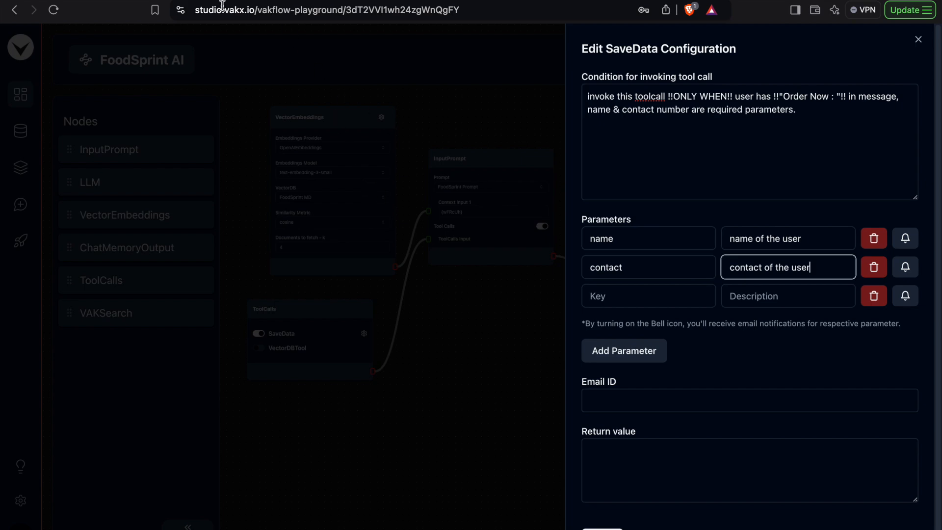
- Look up the third parameter in the tutorial and set its key to "product name"
key(ctrl+Tab)
drag(382, 355, 454, 362)
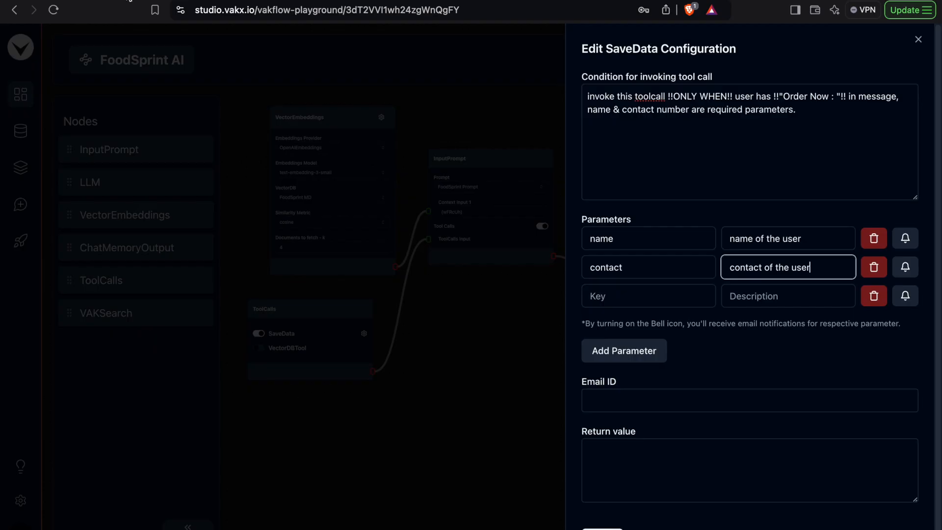
key(ctrl+Tab)
click(637, 297)
text(product name)
- Set the third parameter's description to "name of the product, the user is ordering"
click(762, 294)
text(name of the product )
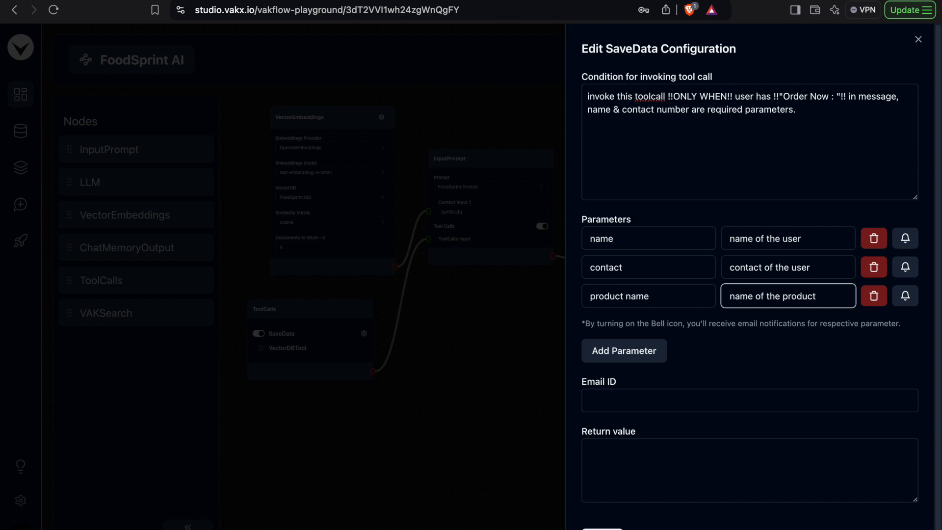
text(, the user)
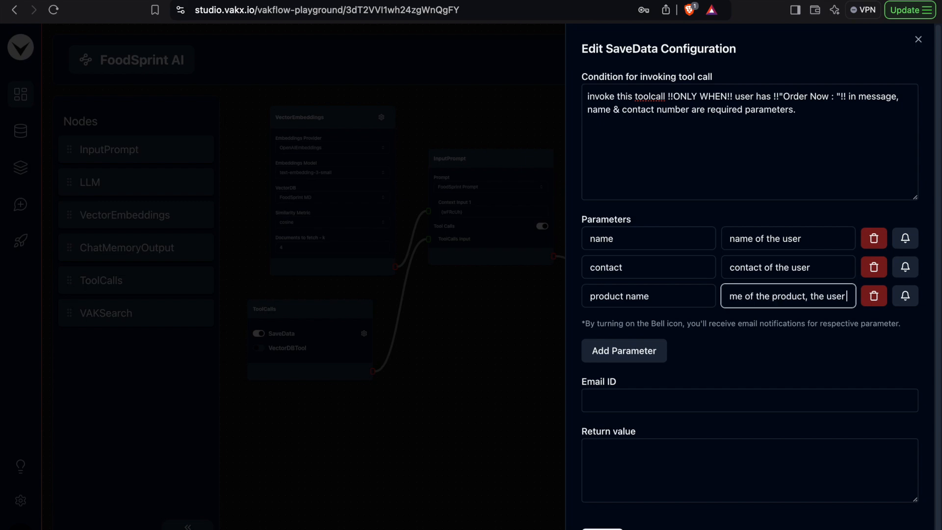
text( is pur)
key(BackSpace)
key(BackSpace)
key(BackSpace)
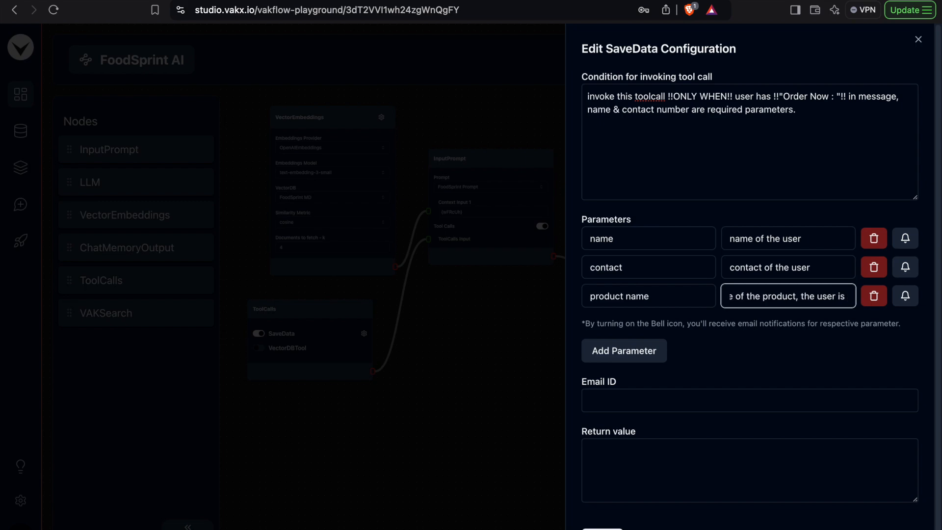
text(ordering)
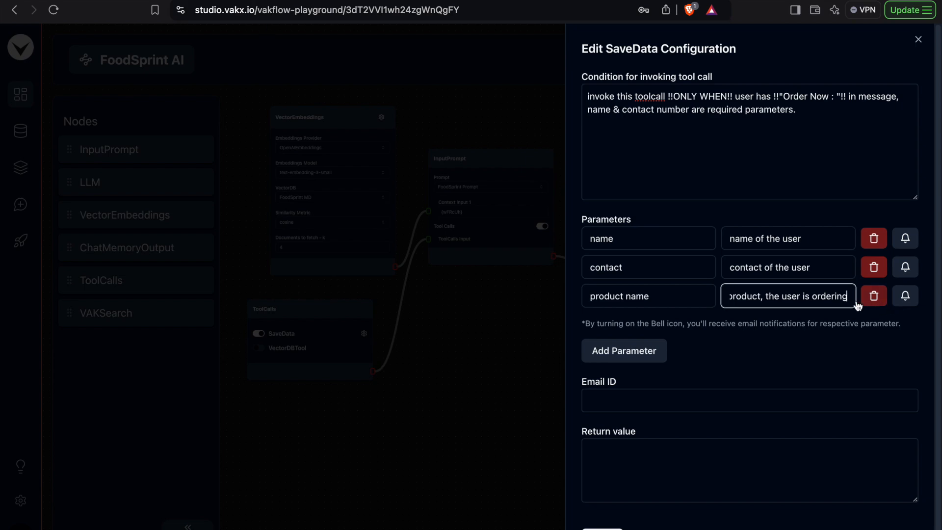
- Compare the contact parameter's description with the tutorial's suggested wording
triple_click(752, 267)
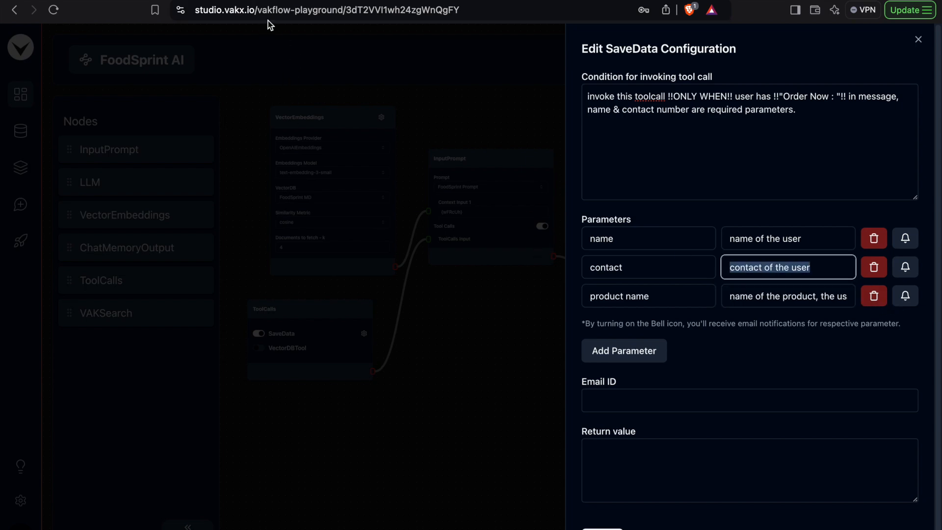
key(ctrl+Tab)
drag(533, 333, 658, 341)
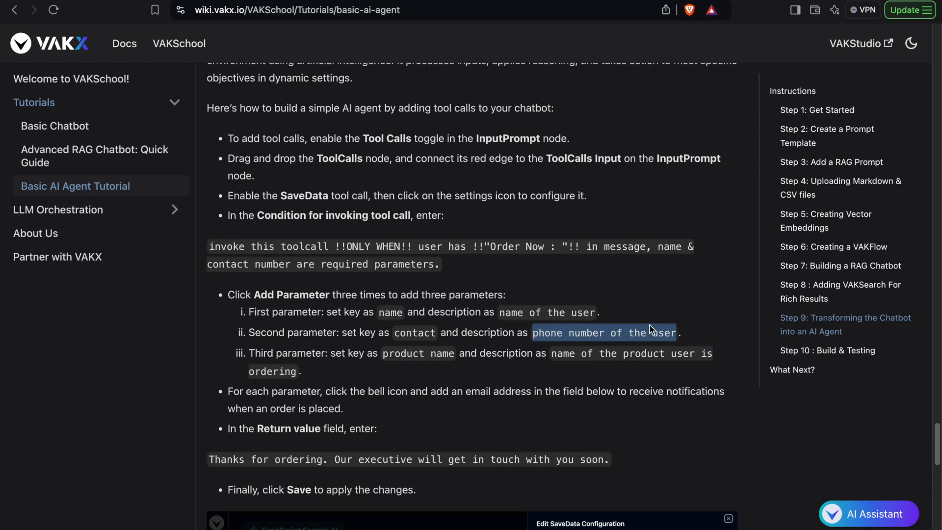
click(269, 174)
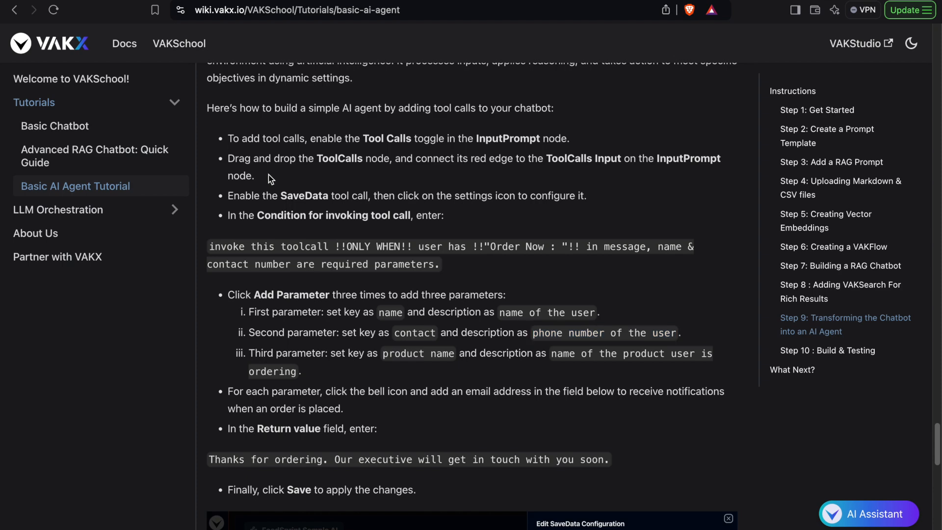
click(164, 0)
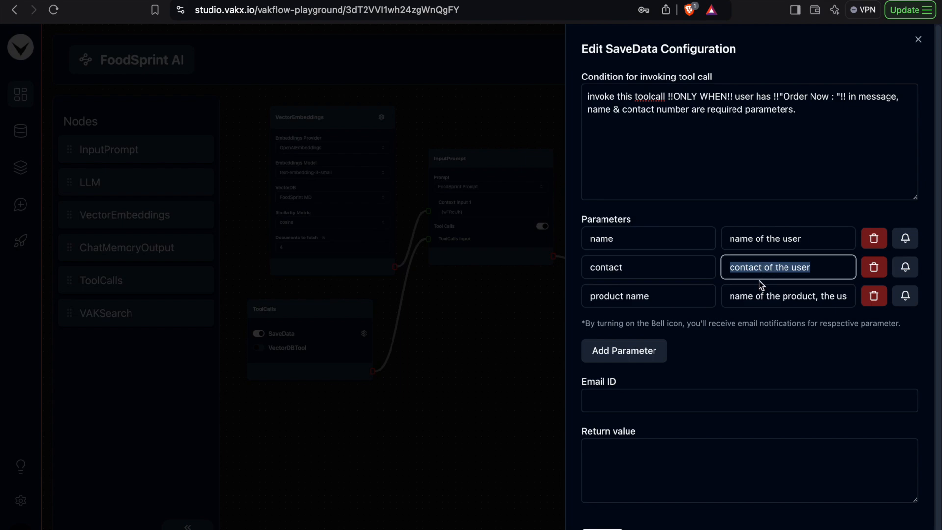
- Turn on email notifications for the name, contact and product name parameters and enter the recipient's email address
click(906, 239)
click(909, 270)
click(907, 296)
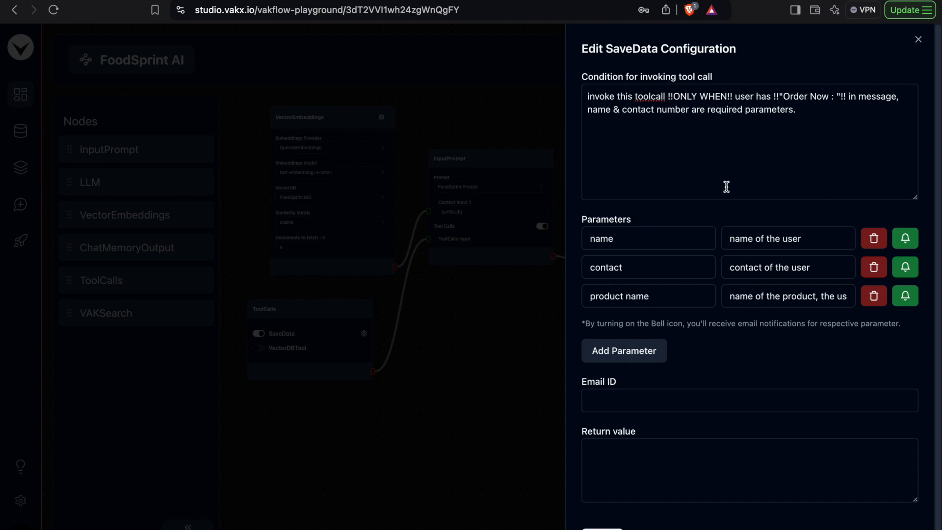
click(719, 403)
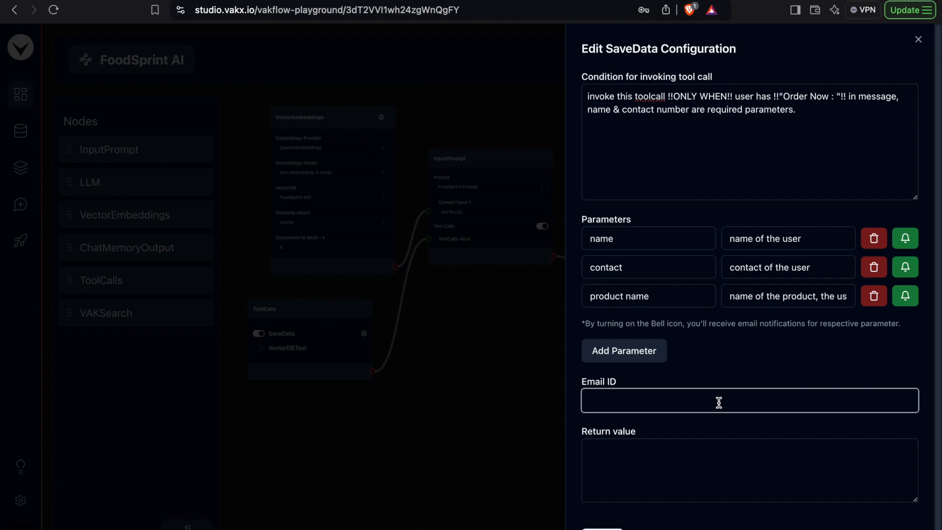
text(your.email@gmail.com)
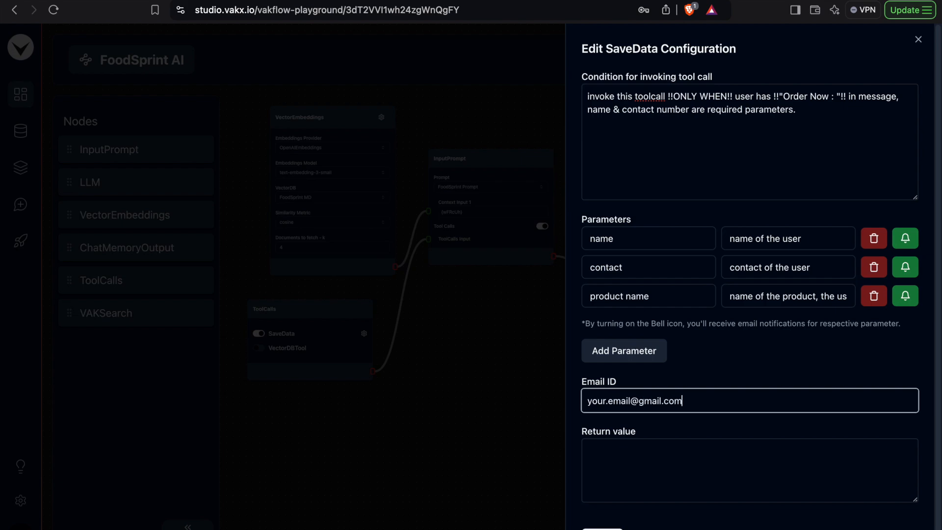
- Copy the tutorial's suggested return value, "Thanks for ordering. Our executive will get in touch with you soon.", into the SaveData return value
click(689, 455)
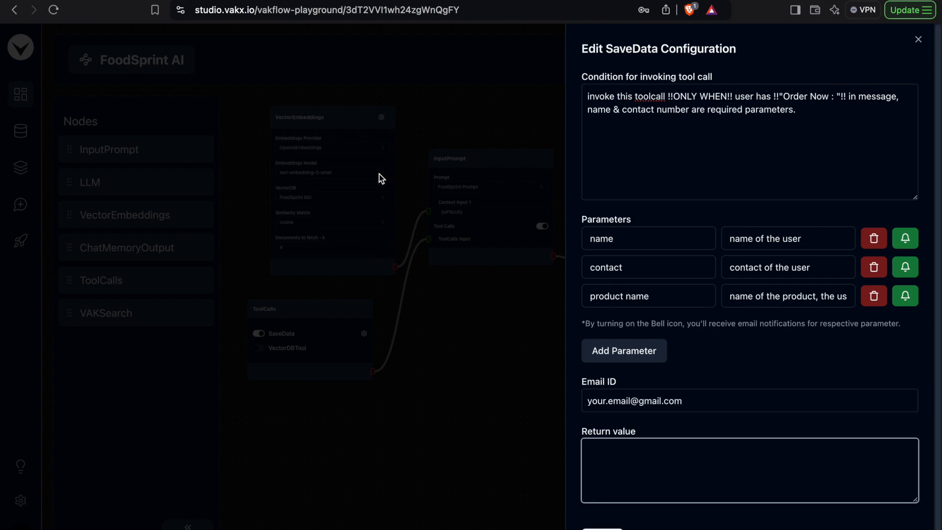
click(232, 0)
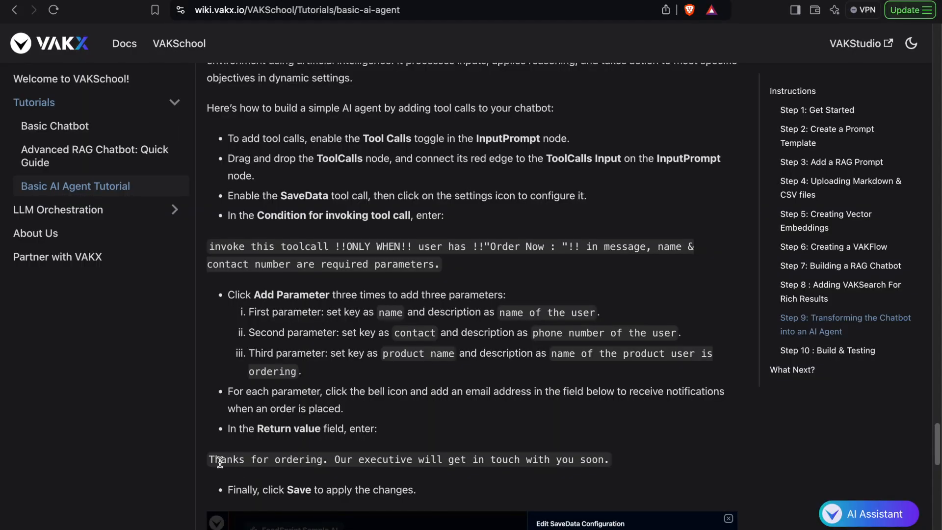
drag(207, 463, 629, 467)
key(super+c)
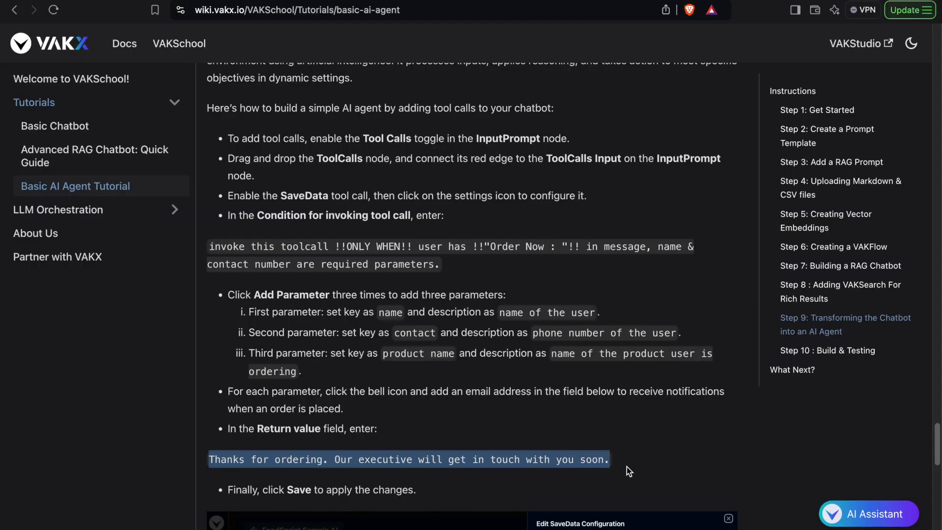
click(135, 1)
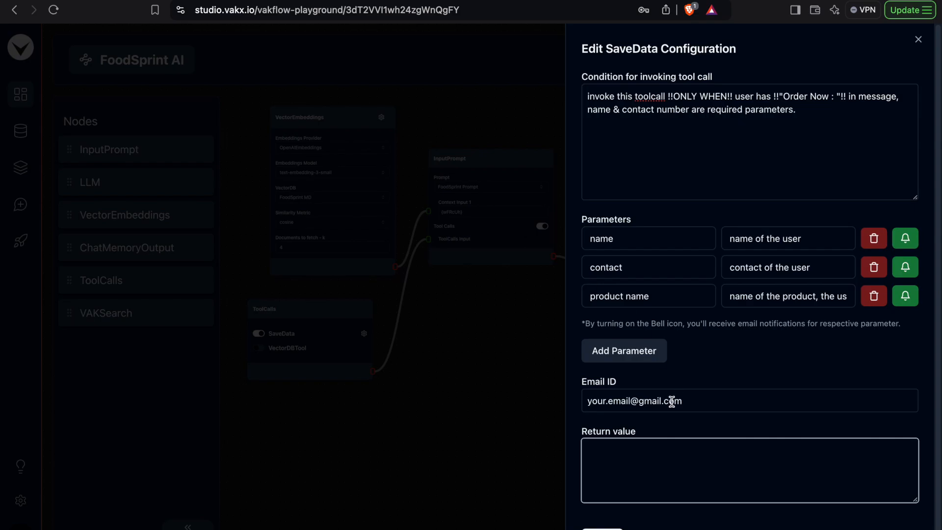
key(super+v)
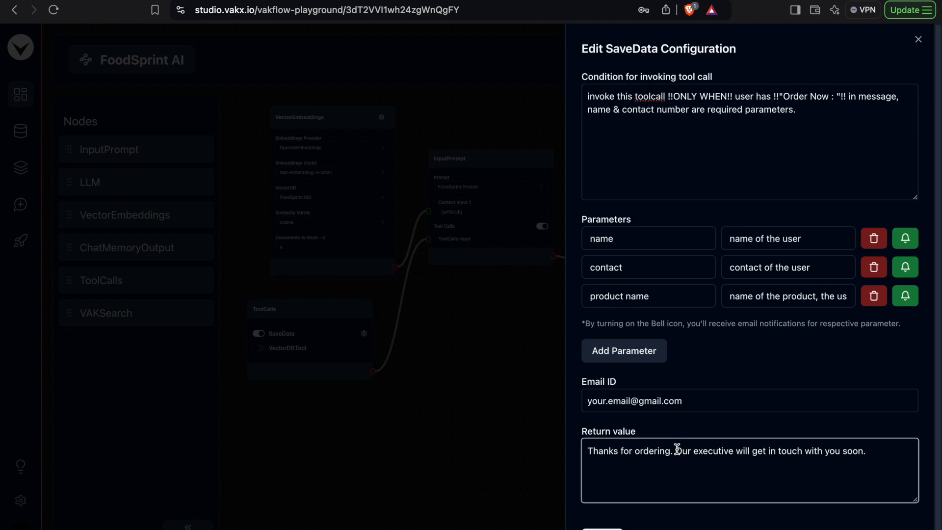
- Replace the return value's second sentence with "Your order will be delivered soon" and save the SaveData configuration
drag(675, 450, 863, 455)
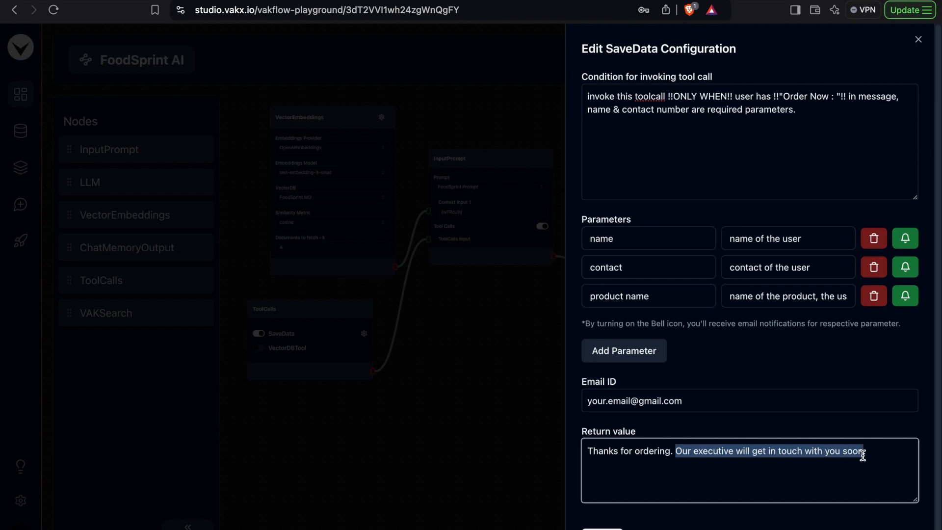
text(Your order will be delivered soon)
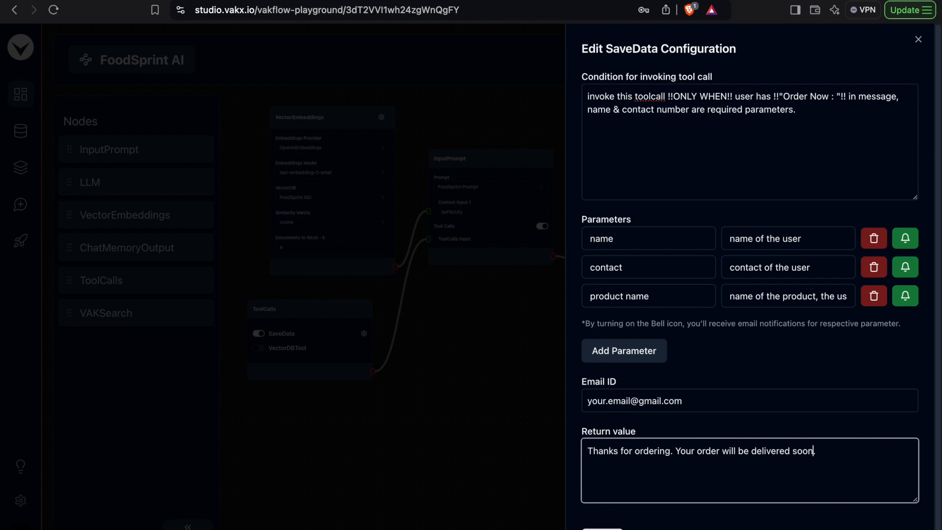
click(602, 528)
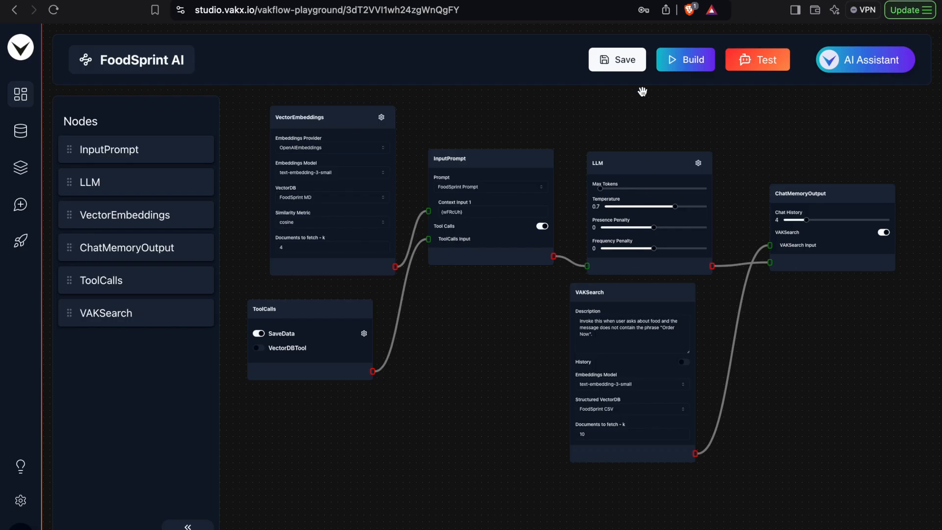
- Save and build the FoodSprint AI flow
click(615, 64)
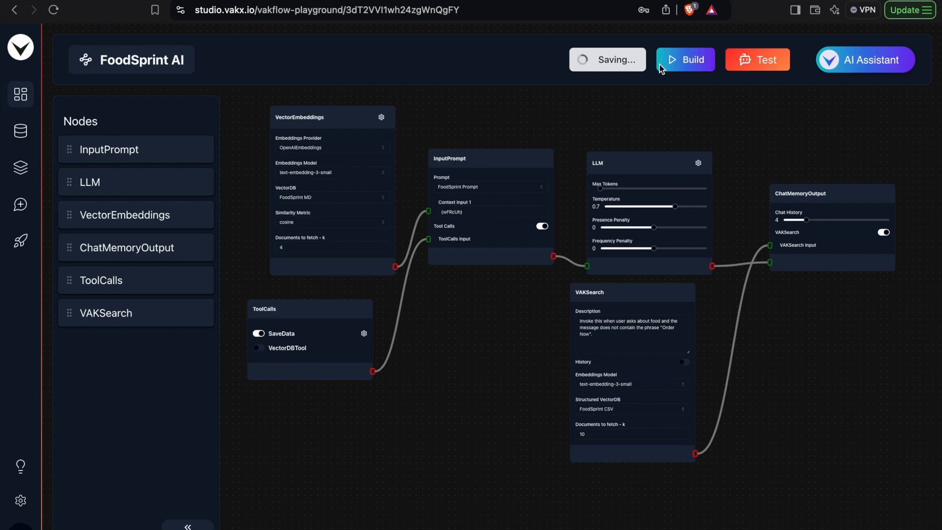
click(705, 66)
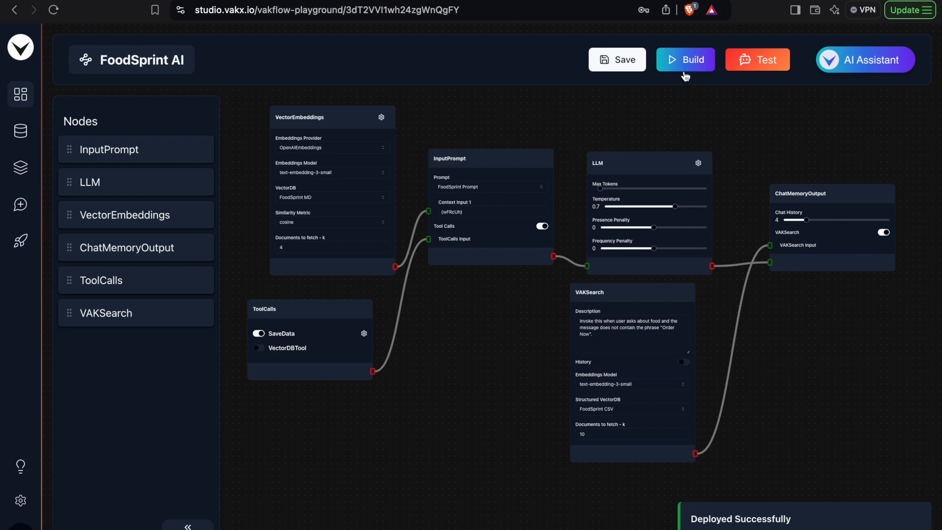
- Start a chat test of the flow and ask "what are the starter options you have?"
click(751, 71)
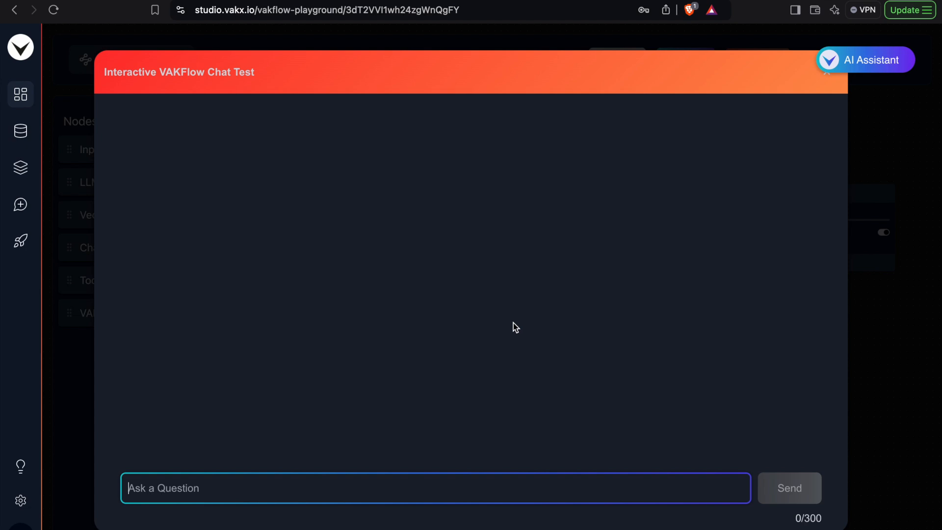
text(what are the)
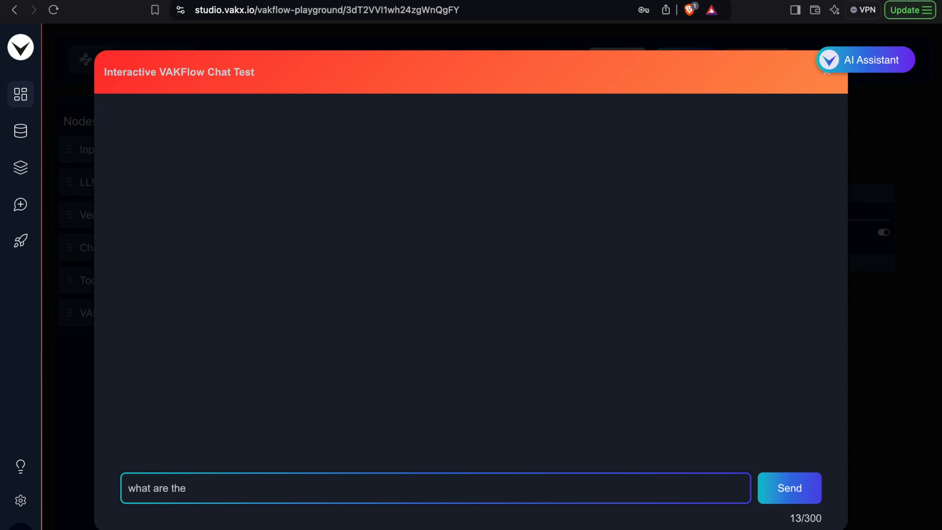
text(starter options you ha)
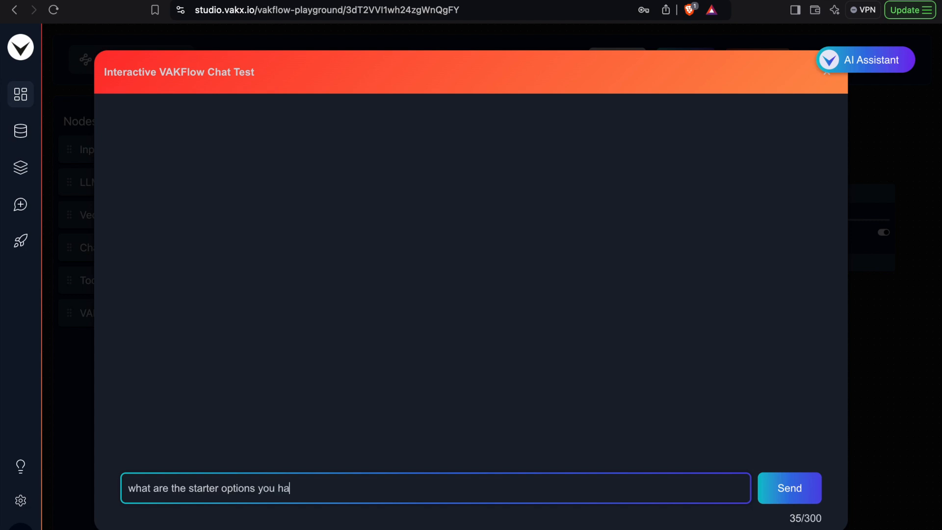
text(ve?)
key(Return)
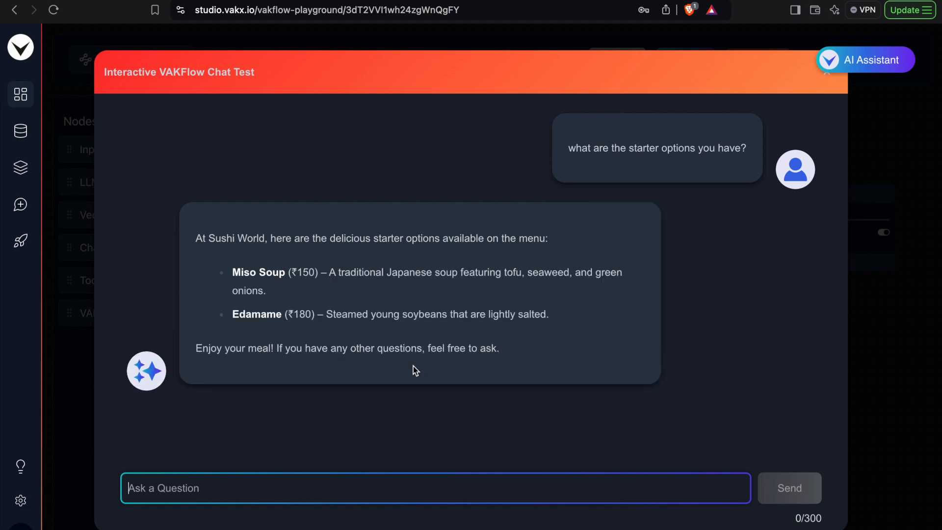
- Send the chat message "Order : Miso Soup", copying the dish name from the chatbot's reply
text(Order )
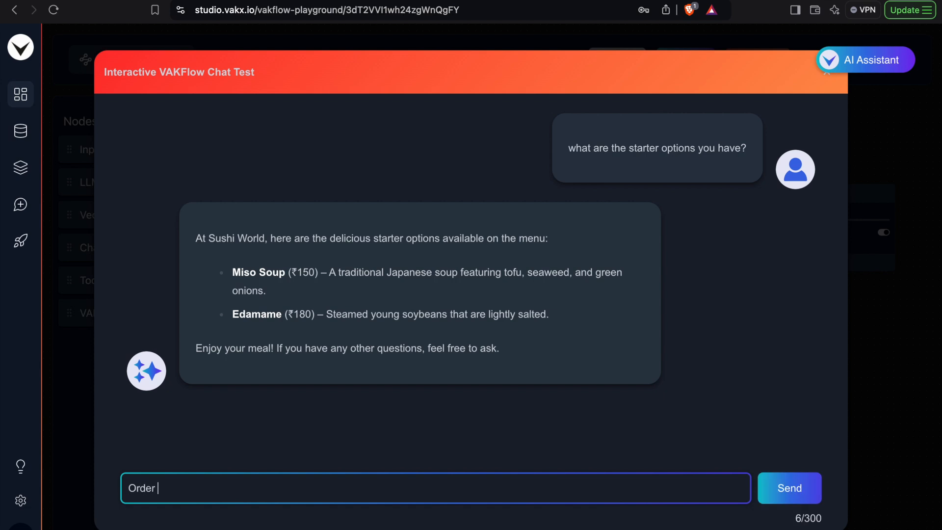
text(:)
drag(233, 271, 283, 278)
key(super+c)
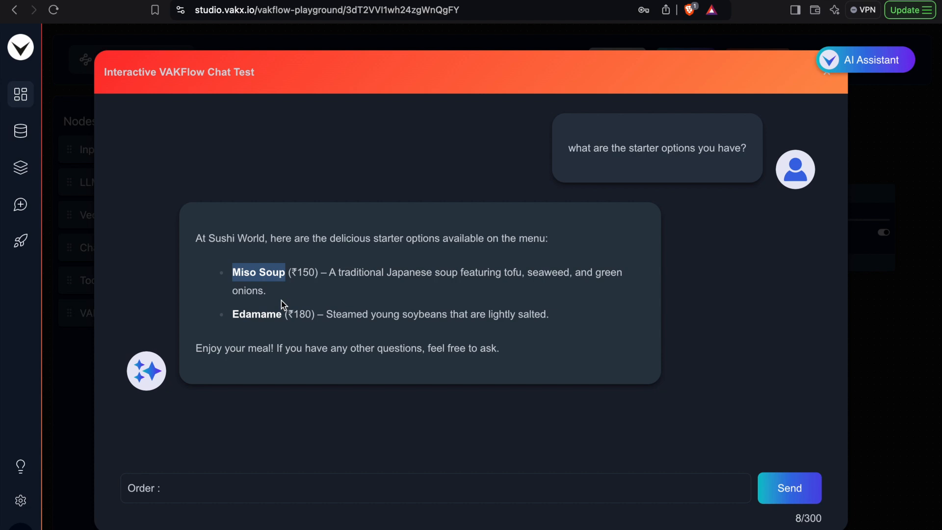
click(218, 491)
key(super+v)
key(Return)
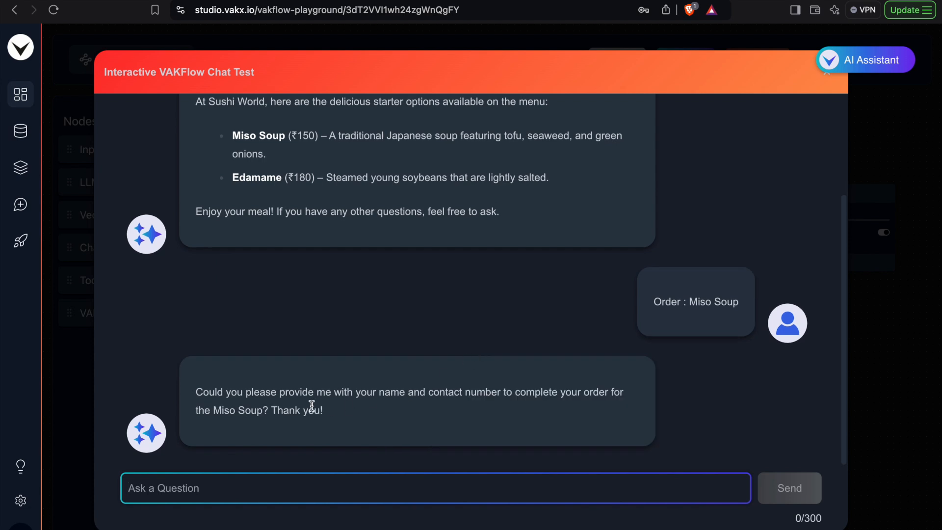
- Reply to the chatbot's request with the customer's name and contact number to complete the Miso Soup order
triple_click(352, 411)
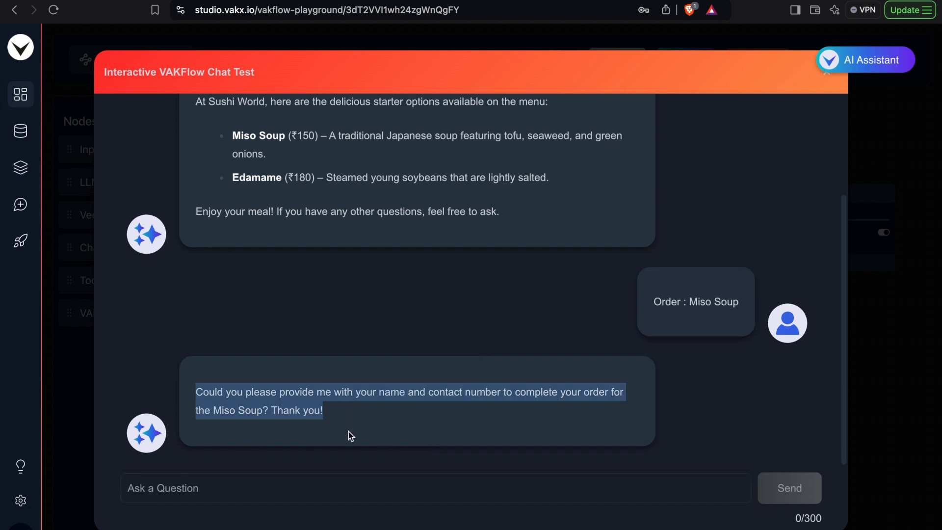
click(310, 488)
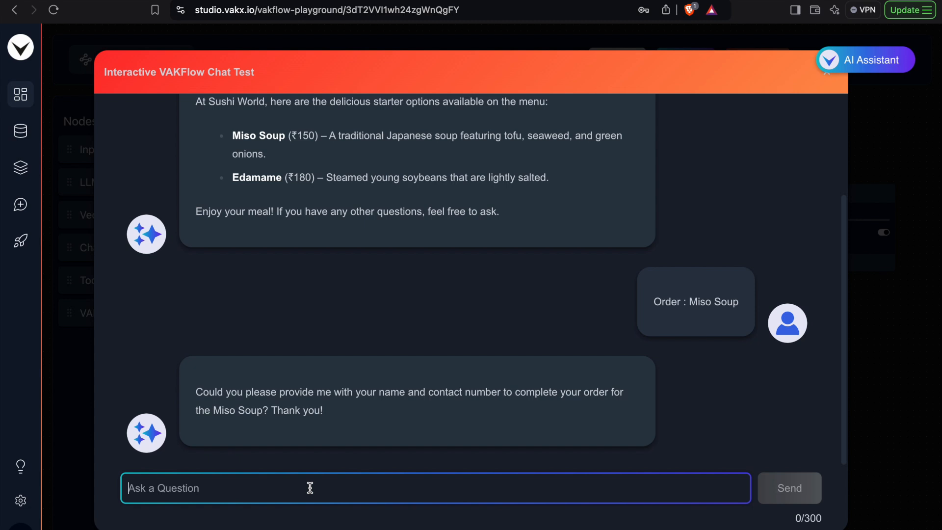
text(my name is )
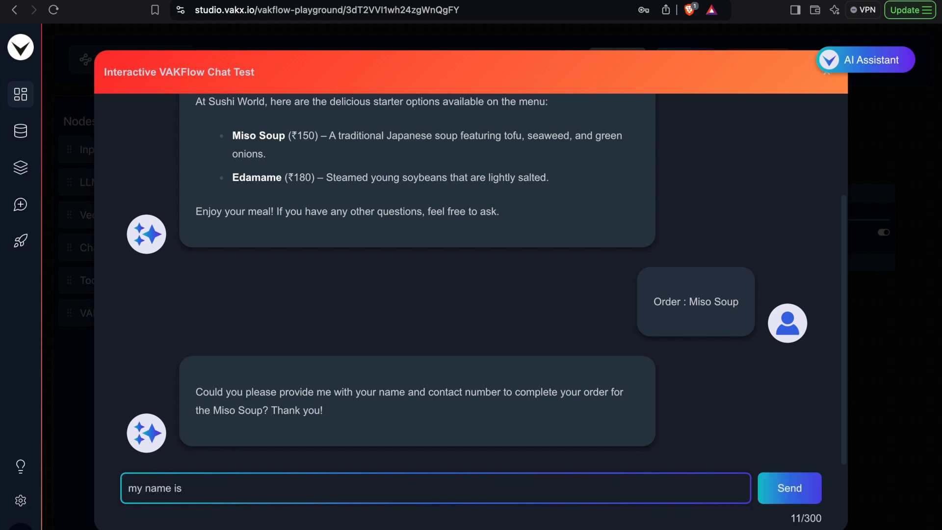
text(Amit. And Contact is 77777888888)
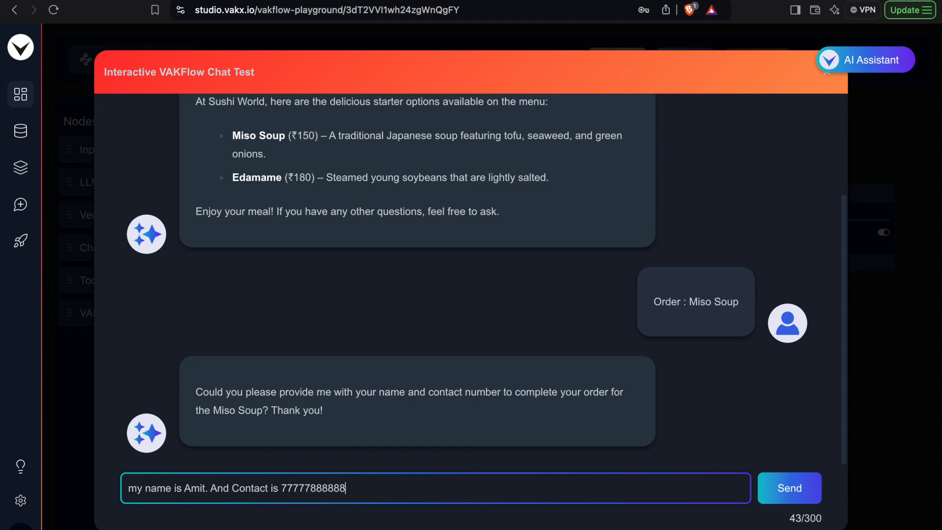
key(BackSpace)
key(Return)
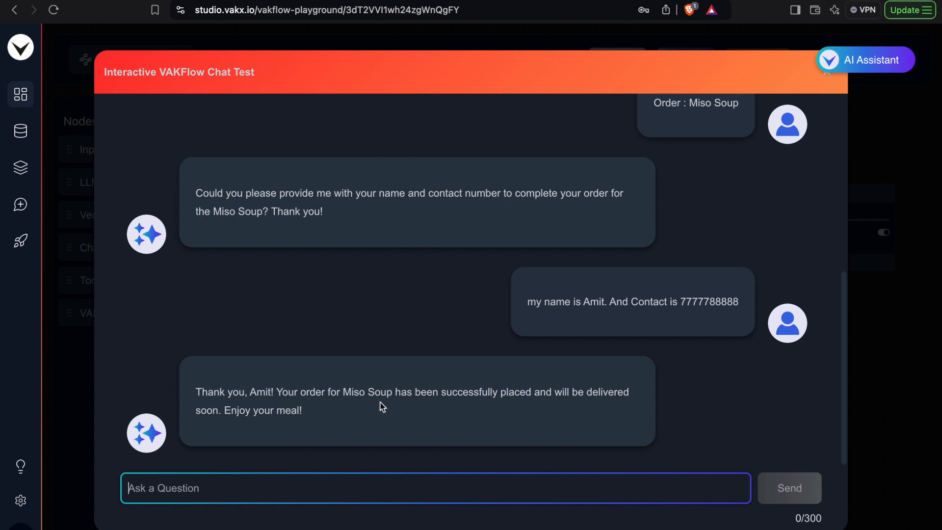
- Review the chatbot's final reply to the Miso Soup order and close the chat test
triple_click(488, 421)
click(488, 421)
click(828, 73)
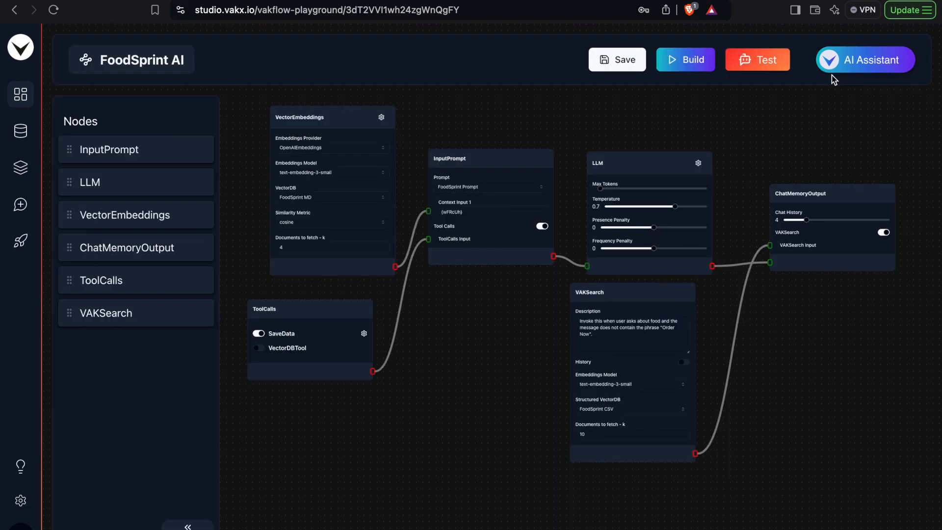
drag(488, 354, 492, 363)
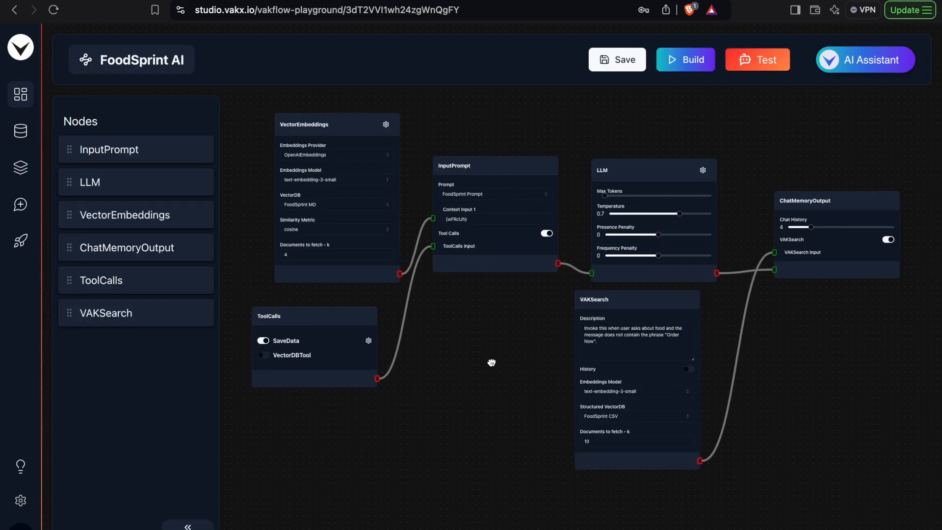